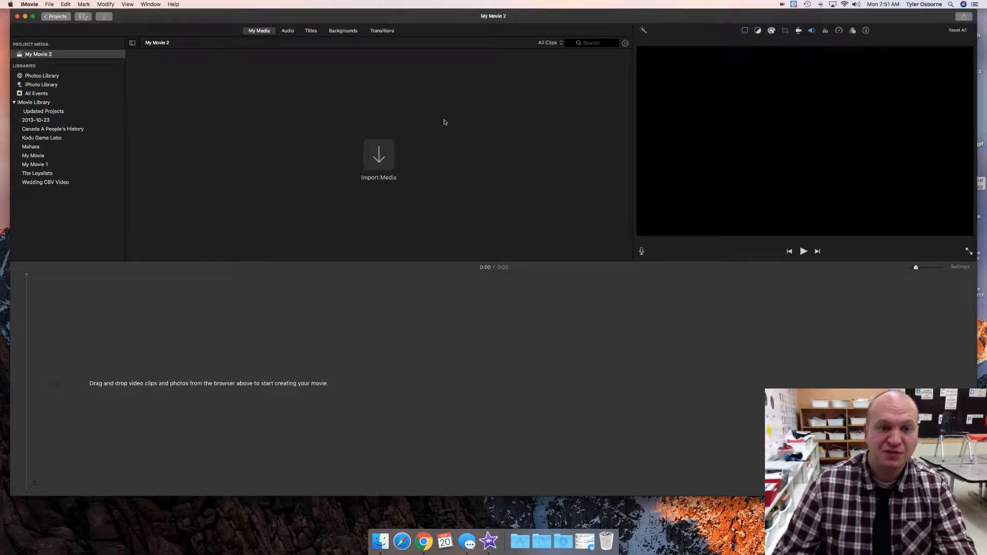
# Import the green-screen video of the child in the red jacket from the Movies folder into the project media.
pyautogui.click(384, 159)
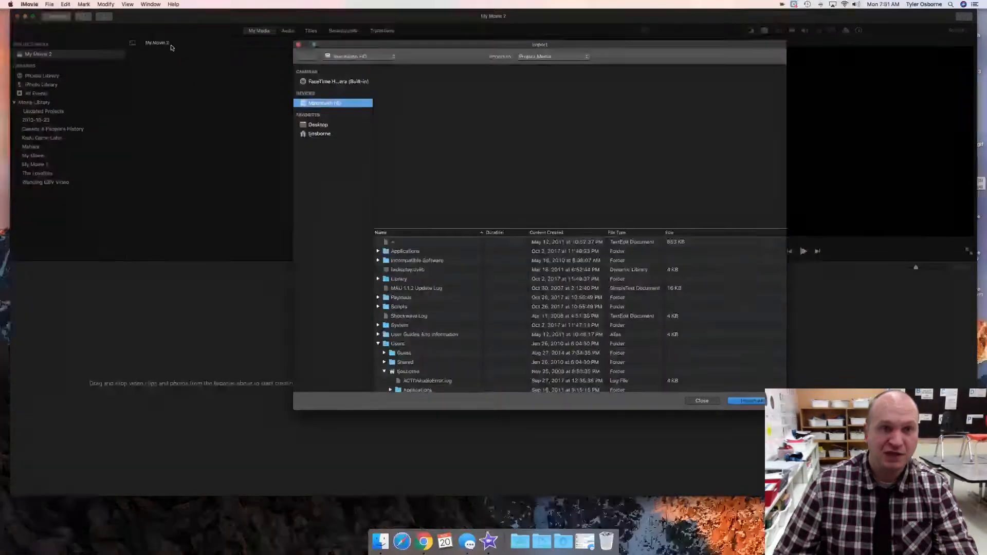
pyautogui.scroll(-3, 470, 347)
pyautogui.scroll(-10, 470, 347)
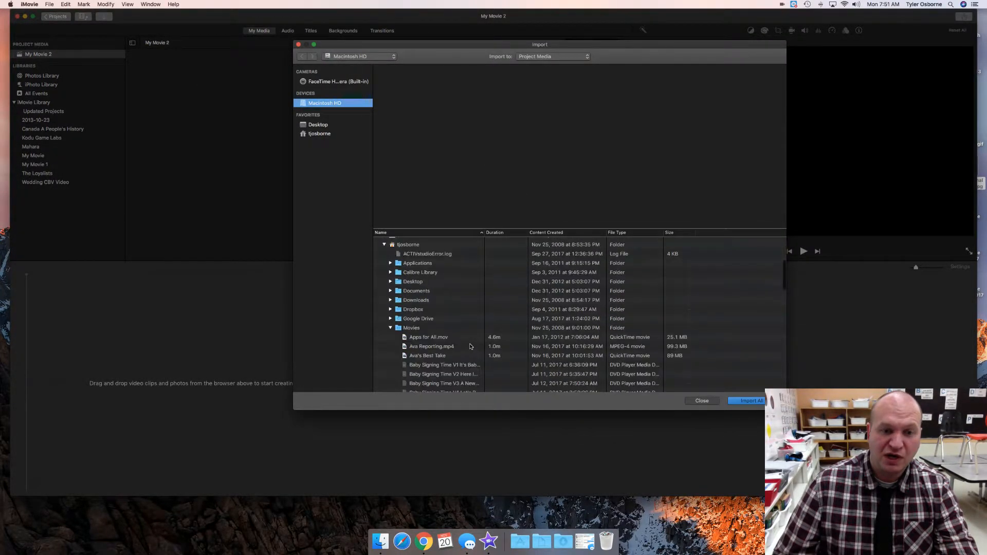
pyautogui.scroll(-2, 467, 345)
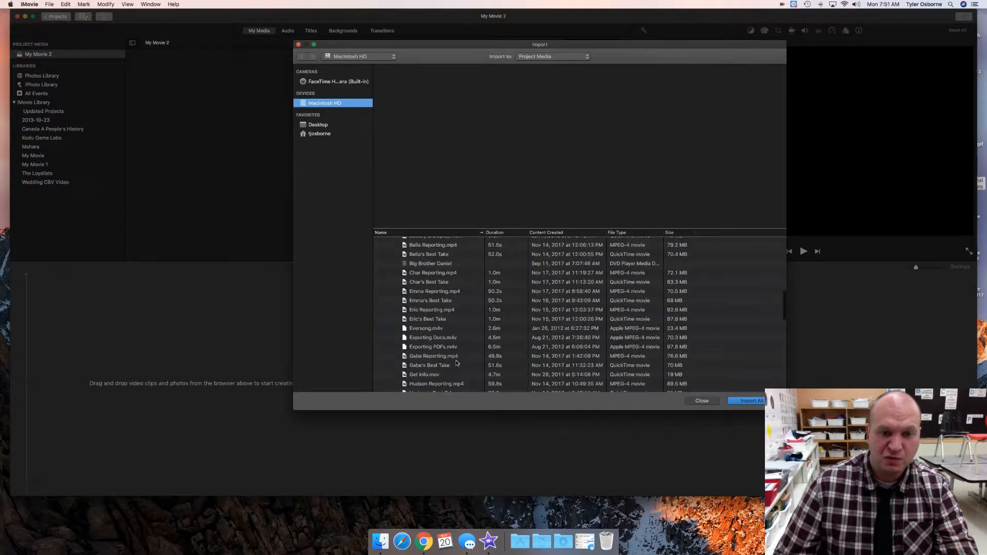
pyautogui.click(426, 356)
pyautogui.click(437, 366)
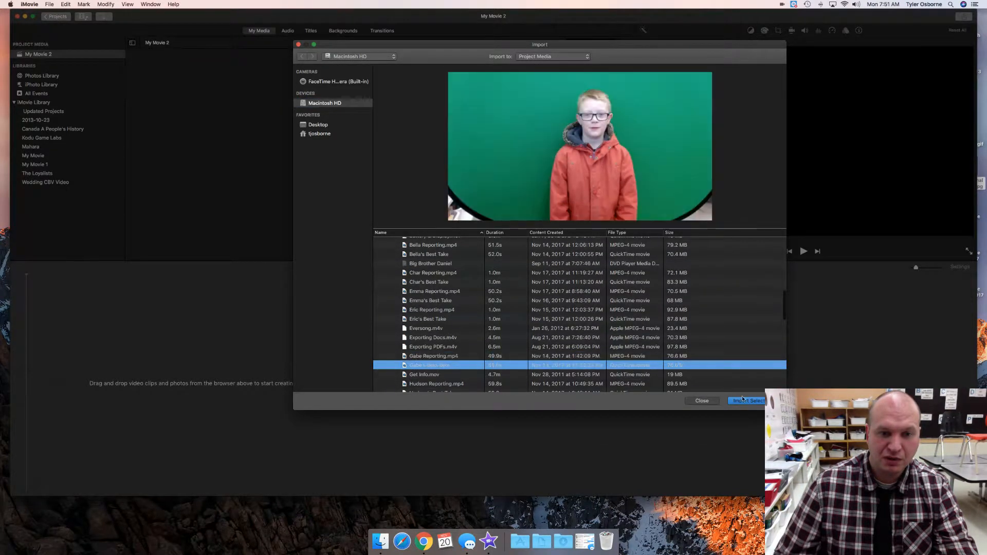
pyautogui.click(743, 401)
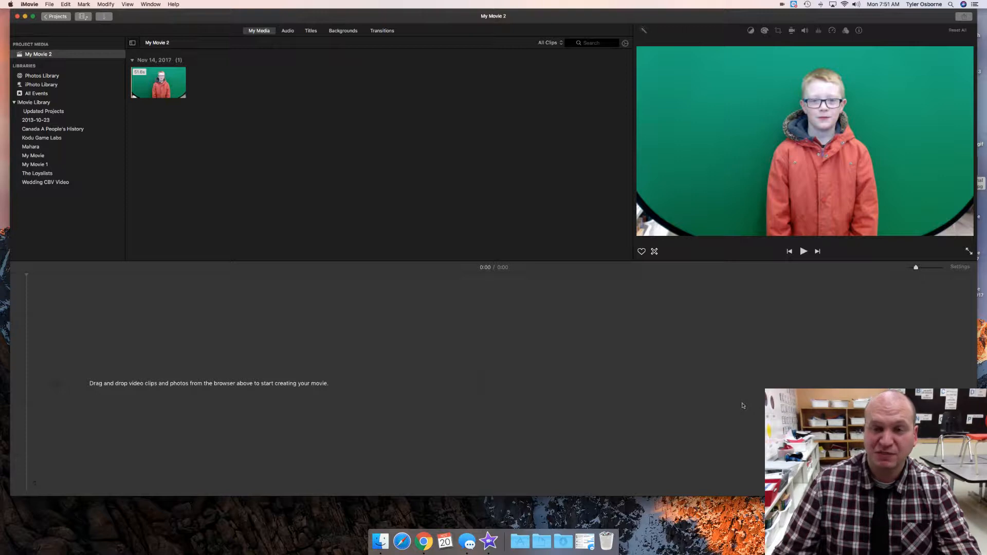
pyautogui.click(740, 406)
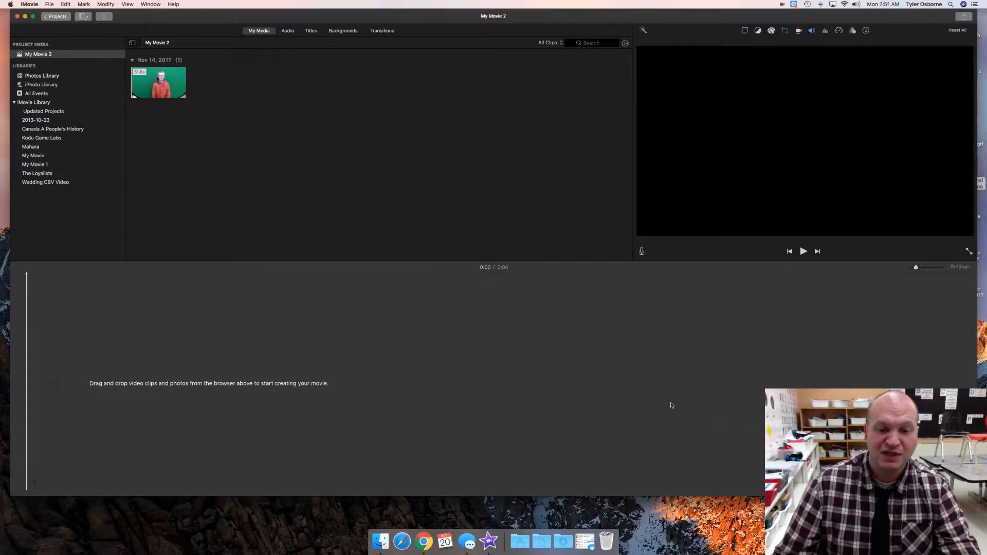
pyautogui.click(158, 82)
pyautogui.click(331, 471)
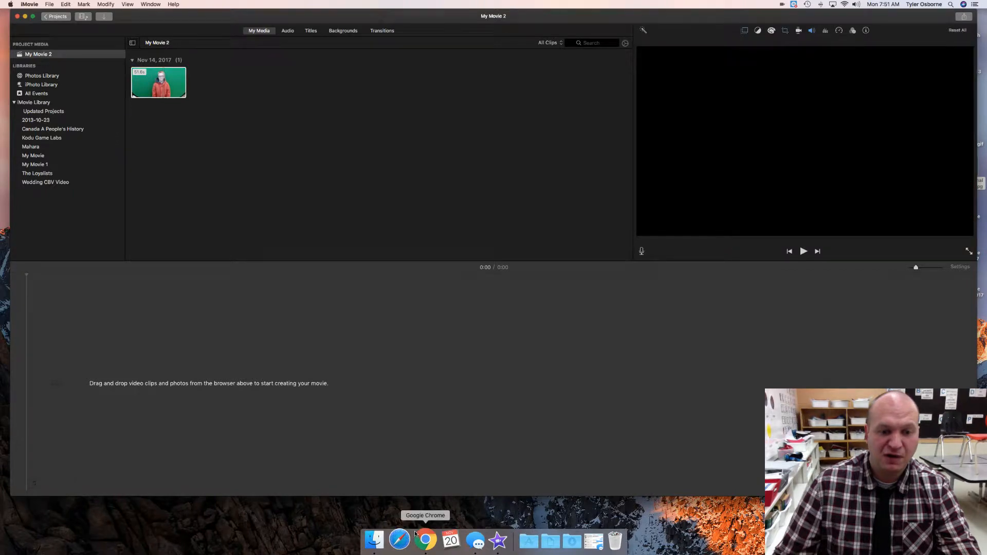
# Switch to Google Chrome and check the usage-rights filter options for the Moroccan desert image search.
pyautogui.click(420, 536)
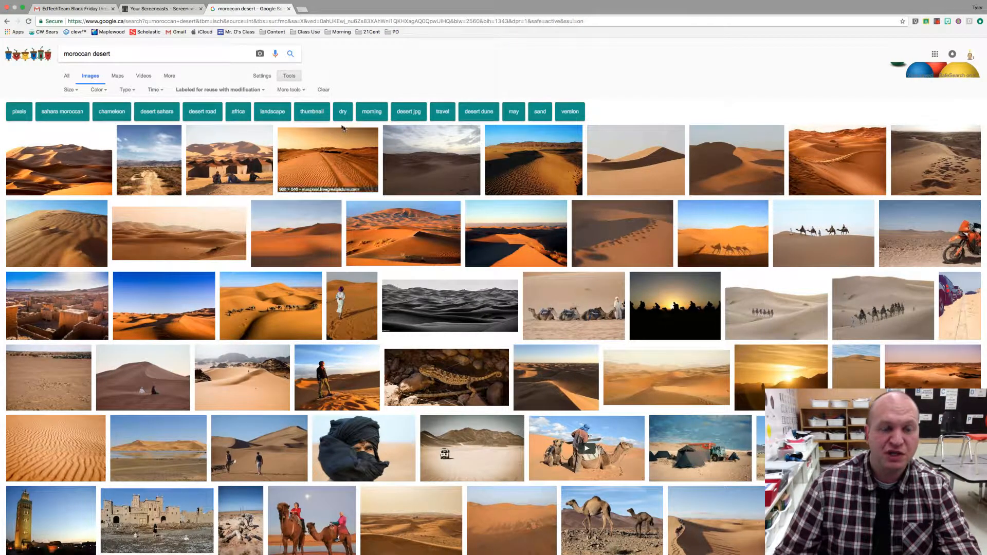
pyautogui.click(232, 91)
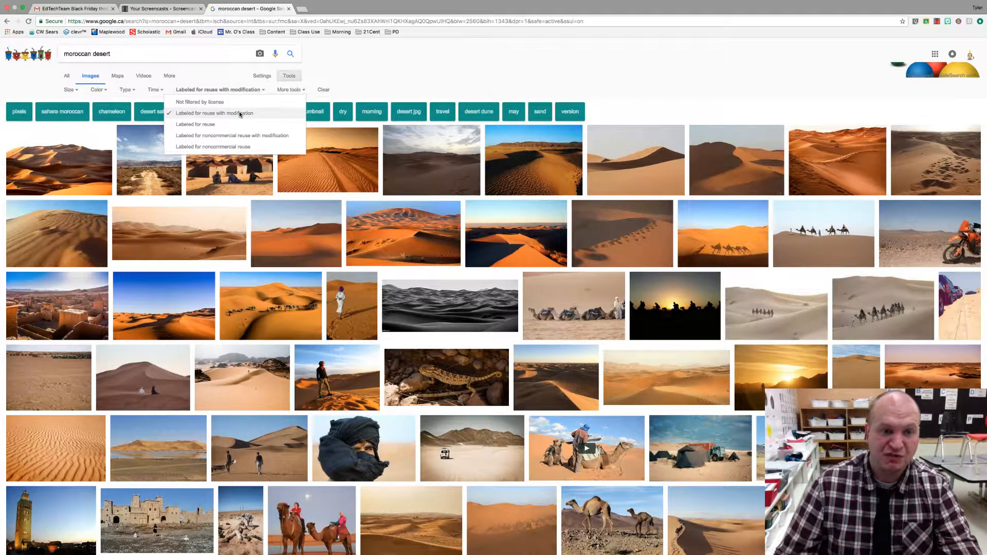
pyautogui.click(662, 106)
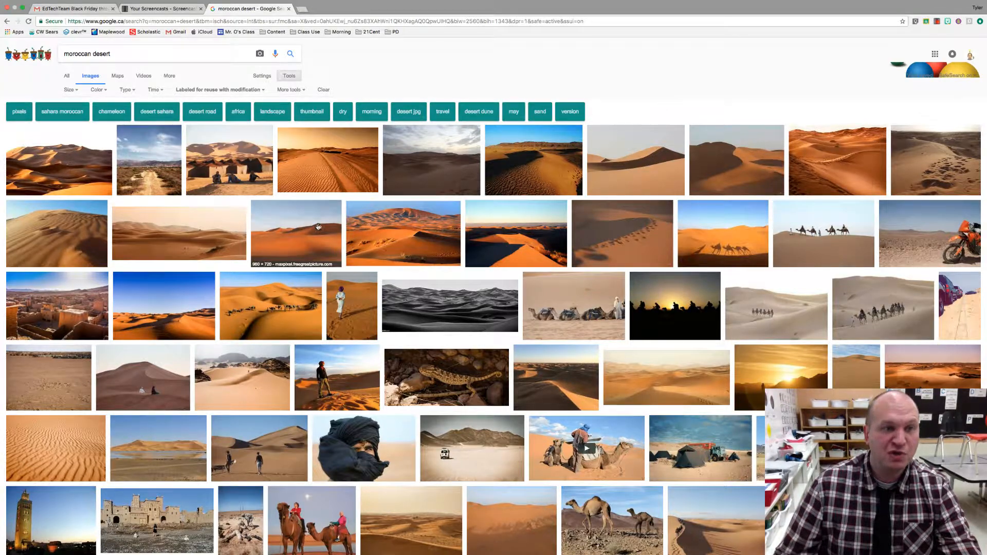
# Open the preview of the Morning Moroccan Desert dune image and save the picture to the desktop.
pyautogui.click(84, 167)
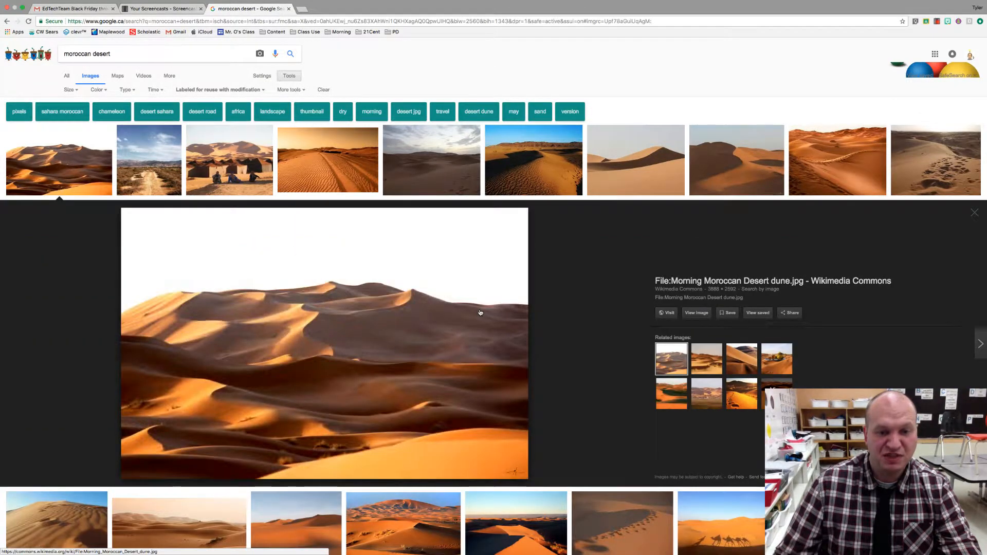
pyautogui.hotkey('ctrl', 'Up')
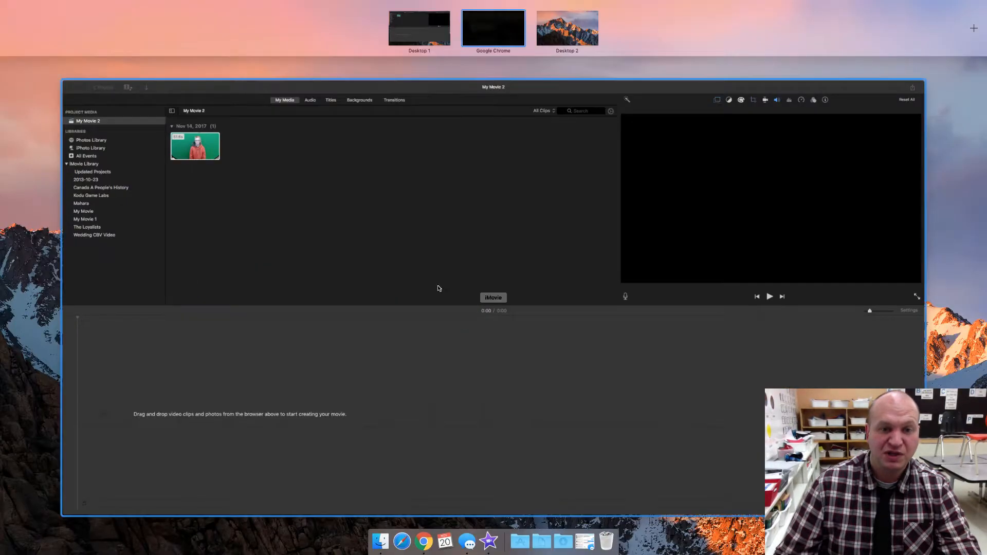
pyautogui.hotkey('ctrl', 'Up')
pyautogui.moveTo(304, 311); pyautogui.dragTo(785, 41)
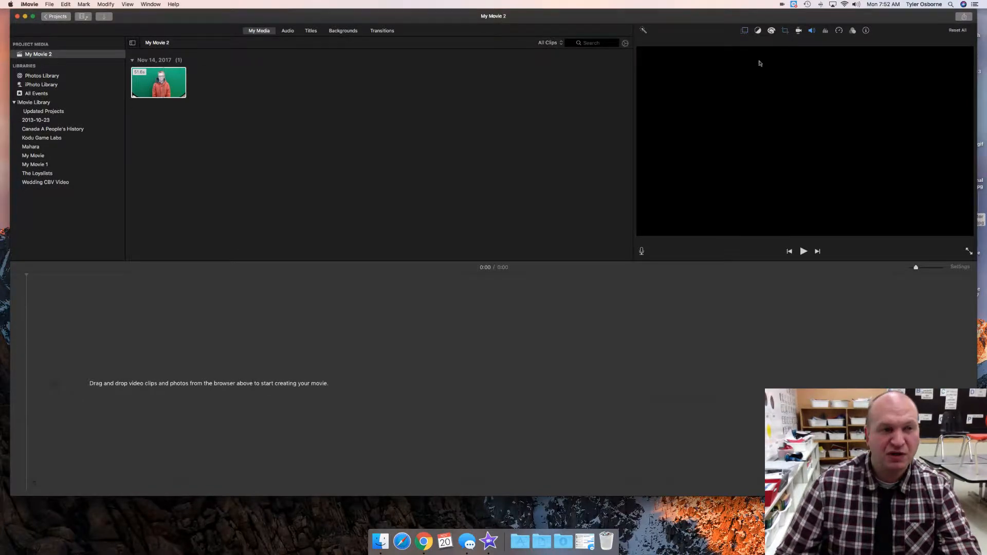
# Add the saved desert dune picture from the desktop to the iMovie project's media.
pyautogui.press('F11')
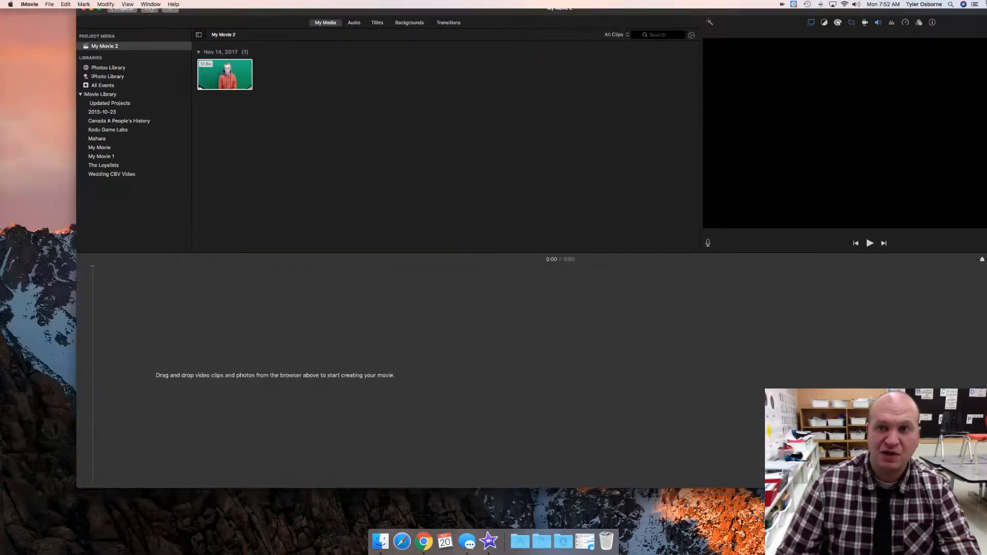
pyautogui.press('F11')
pyautogui.moveTo(820, 164); pyautogui.dragTo(235, 84)
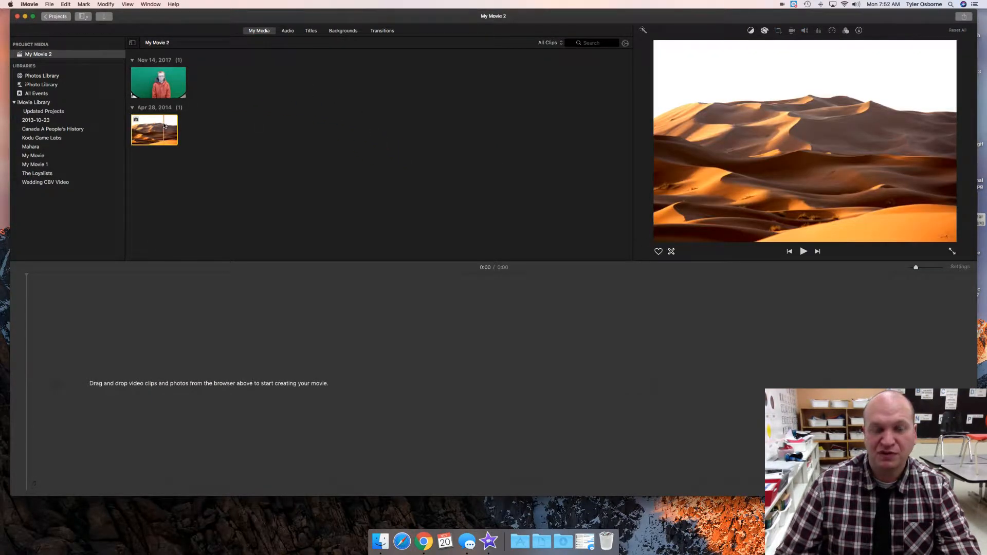
# Place the desert photo at the start of the timeline and overlay the green-screen clip directly above it.
pyautogui.click(160, 84)
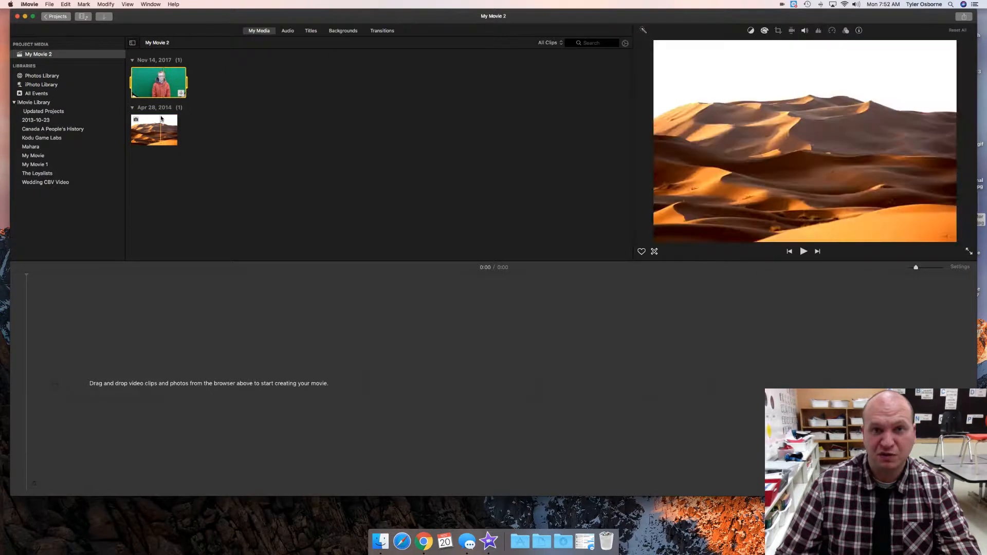
pyautogui.click(158, 129)
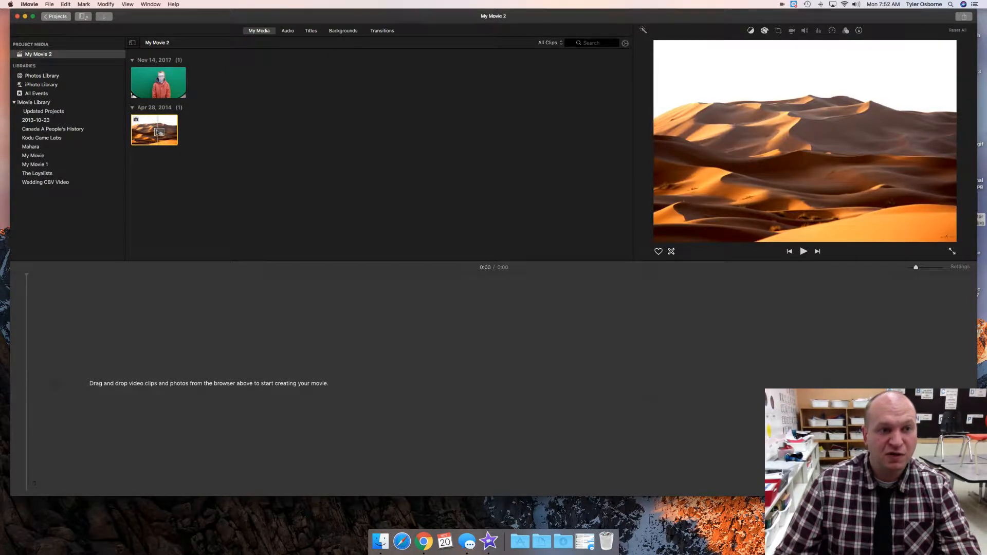
pyautogui.moveTo(158, 132); pyautogui.dragTo(67, 378)
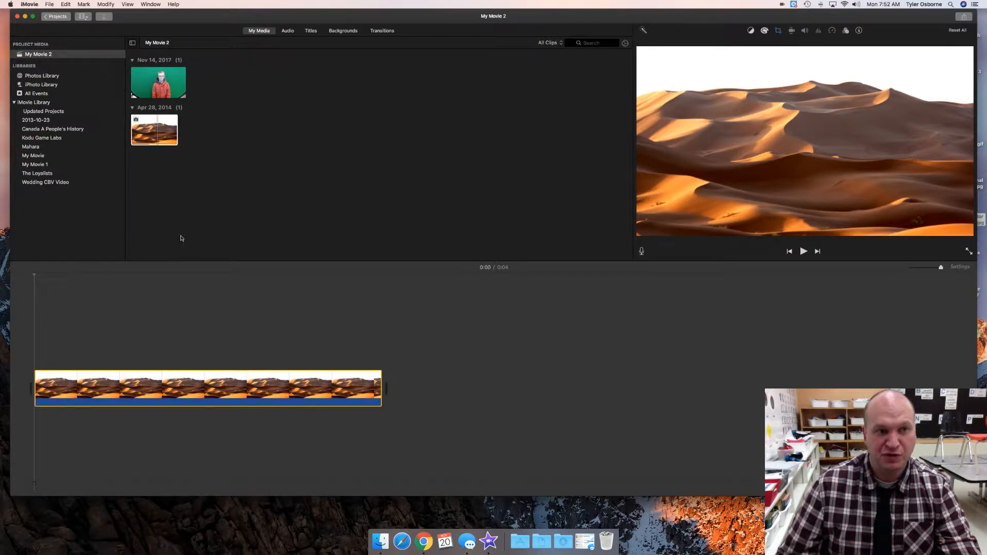
pyautogui.click(175, 87)
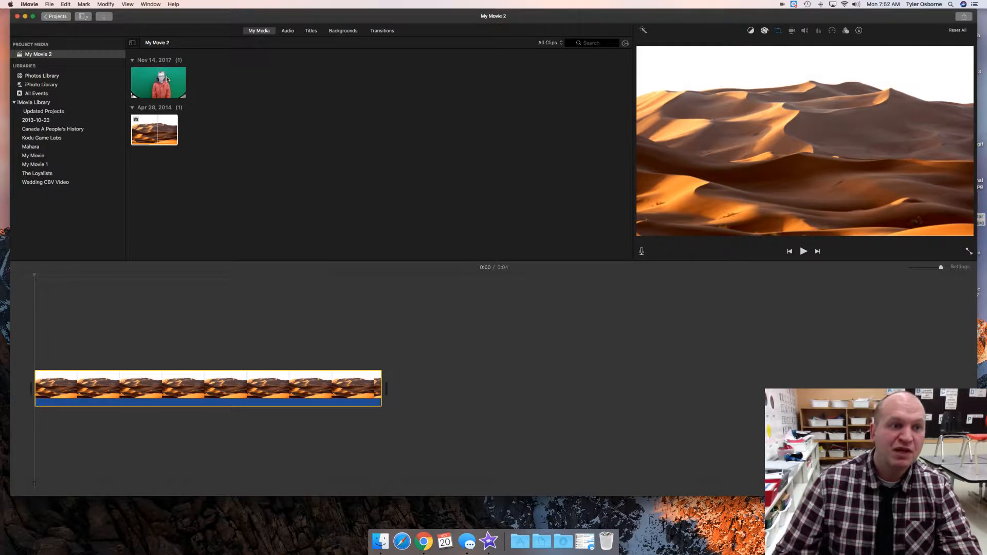
pyautogui.moveTo(167, 78); pyautogui.dragTo(32, 332)
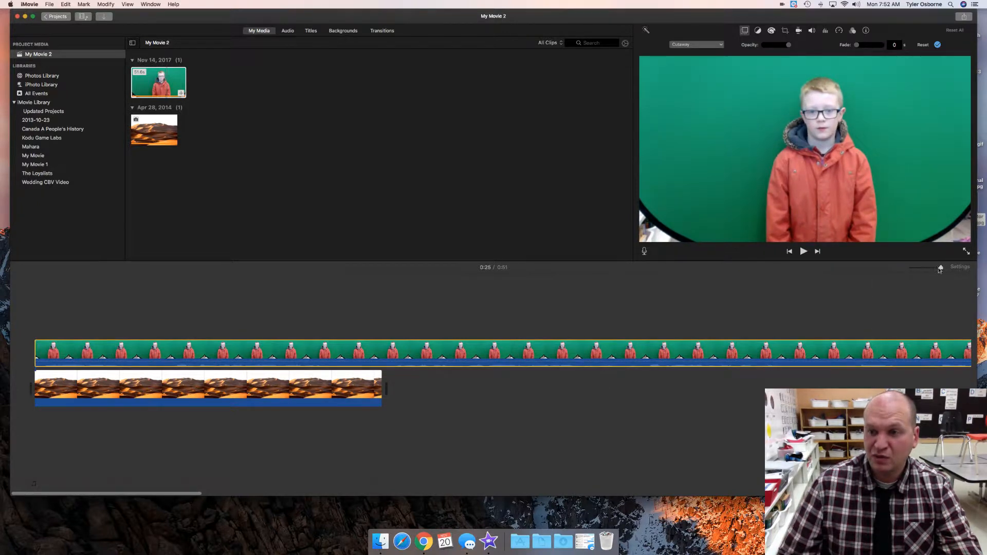
# Extend the desert photo in the timeline to about 51 seconds so it ends together with the green-screen clip.
pyautogui.moveTo(941, 270); pyautogui.dragTo(928, 270)
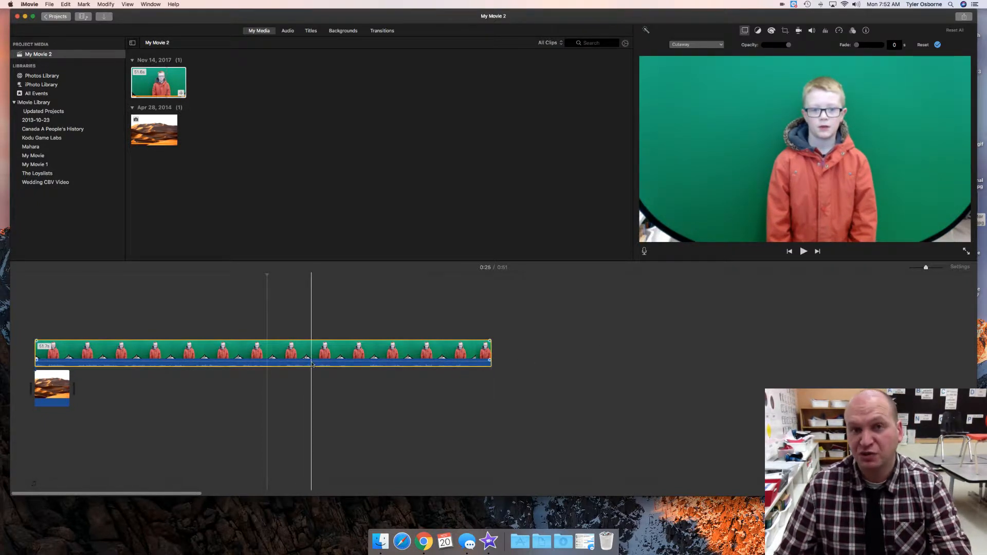
pyautogui.click(62, 383)
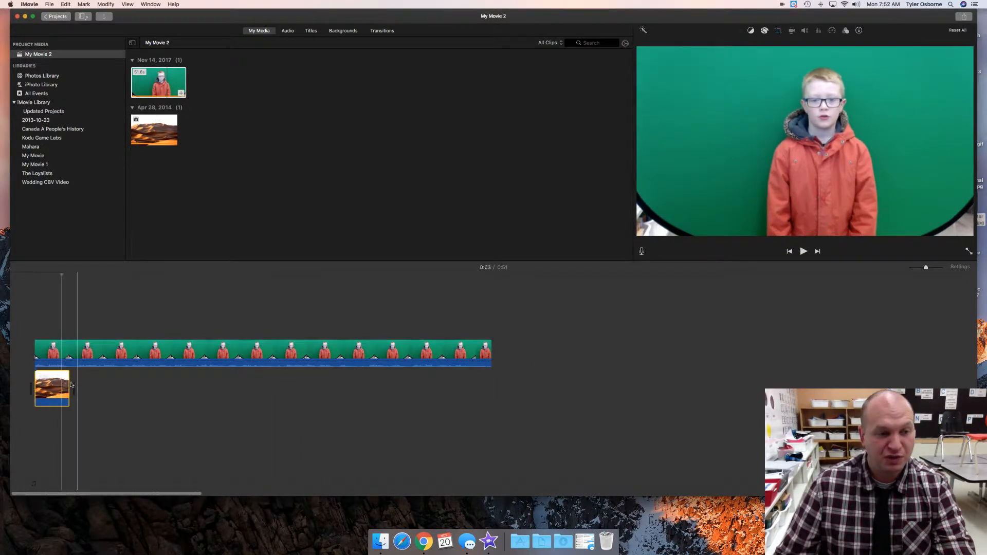
pyautogui.moveTo(69, 383); pyautogui.dragTo(400, 384)
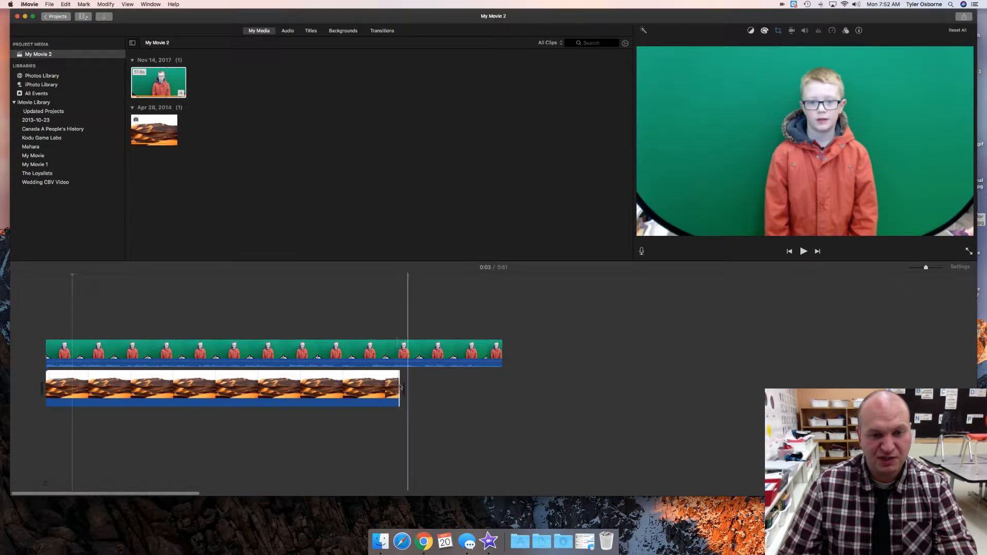
pyautogui.moveTo(399, 384); pyautogui.dragTo(493, 383)
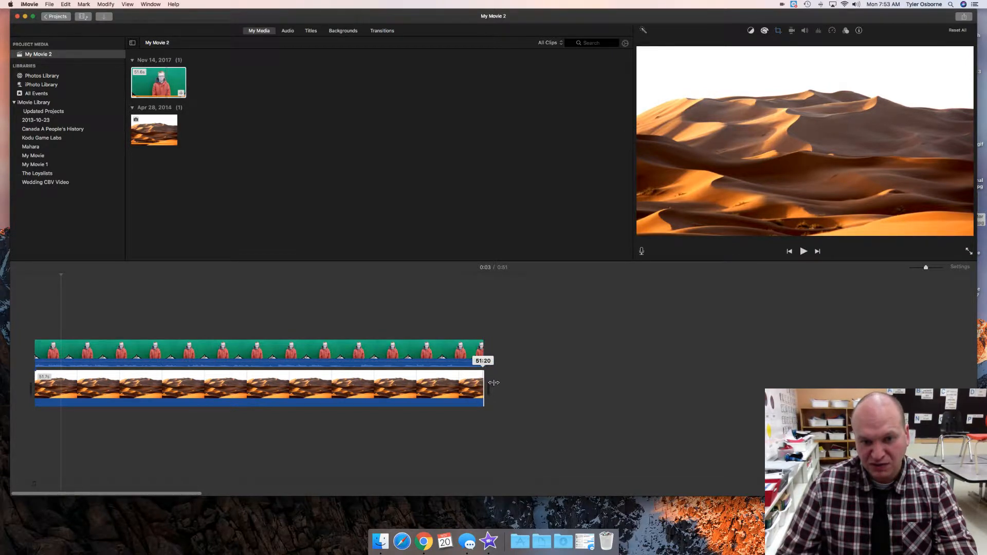
pyautogui.moveTo(494, 383); pyautogui.dragTo(493, 384)
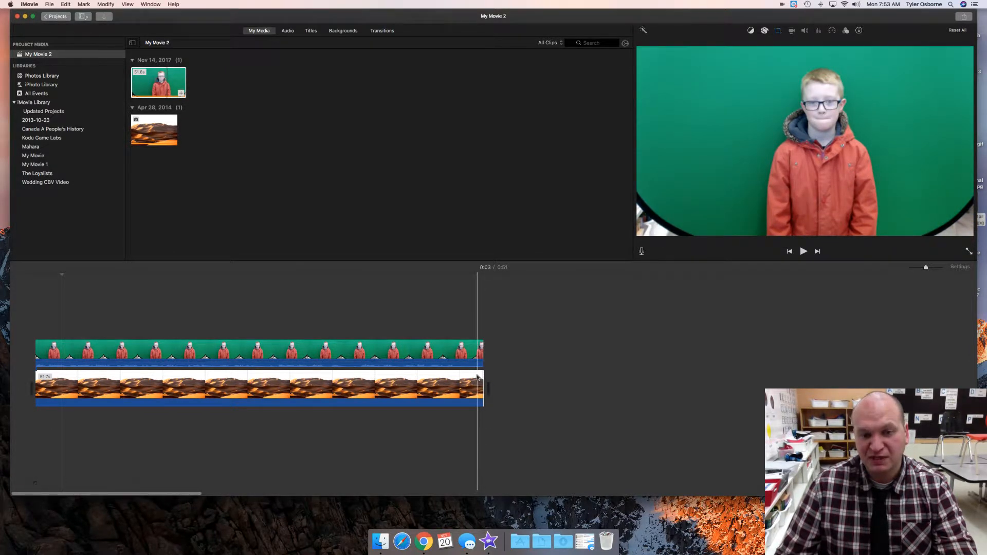
pyautogui.press('space')
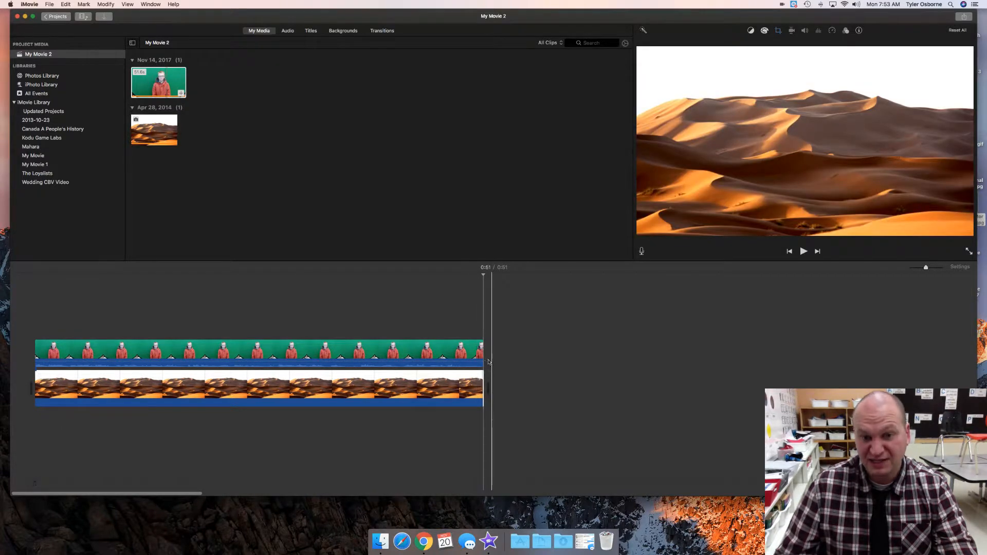
pyautogui.click(936, 267)
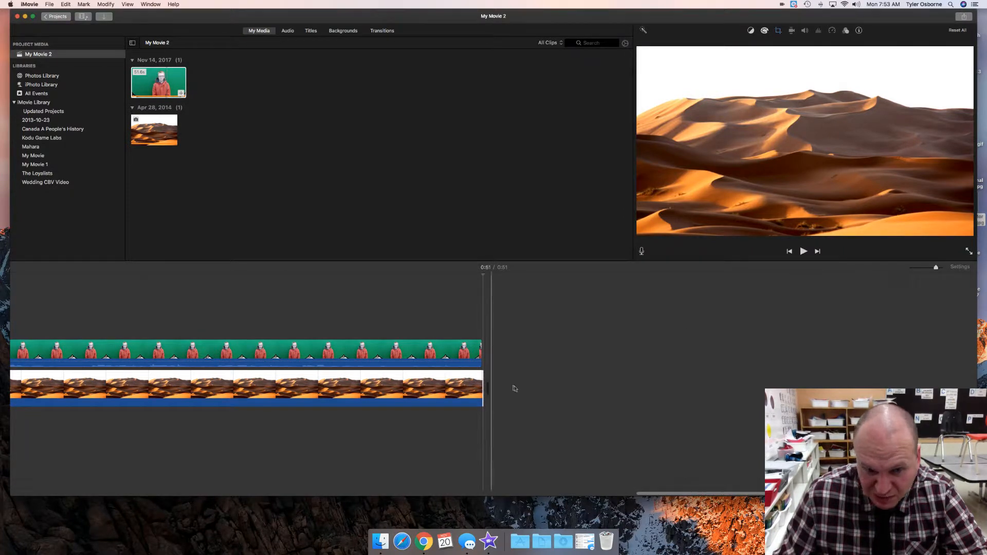
pyautogui.moveTo(482, 383); pyautogui.dragTo(481, 382)
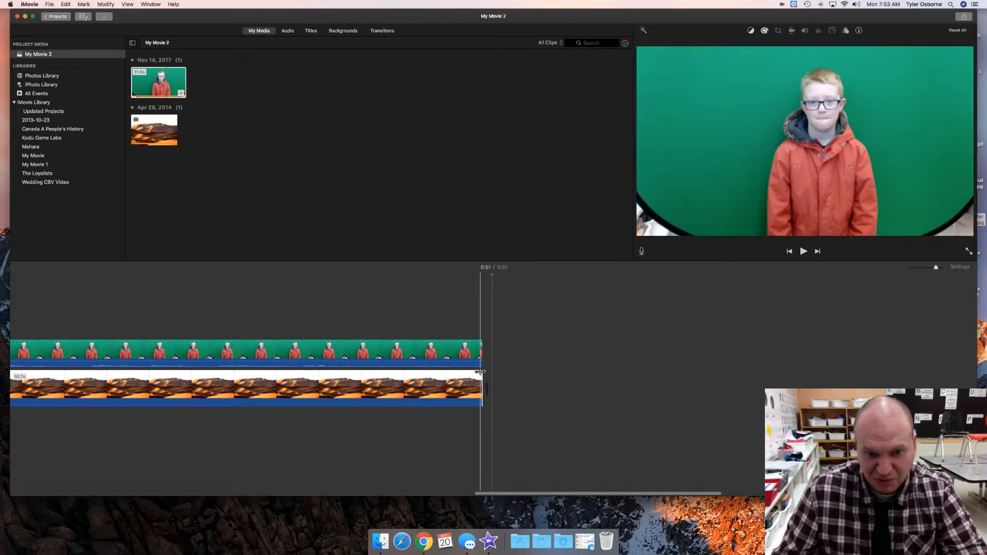
pyautogui.press('space')
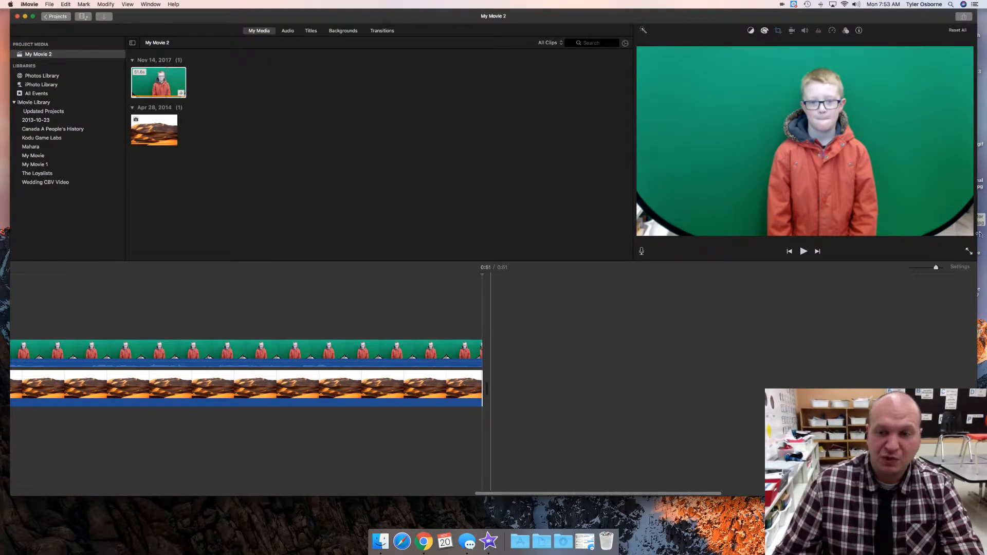
# Crop the green-screen clip with Crop to Fill, tightening the frame to exclude the screen's black rim and the lower corners.
pyautogui.moveTo(937, 268); pyautogui.dragTo(922, 267)
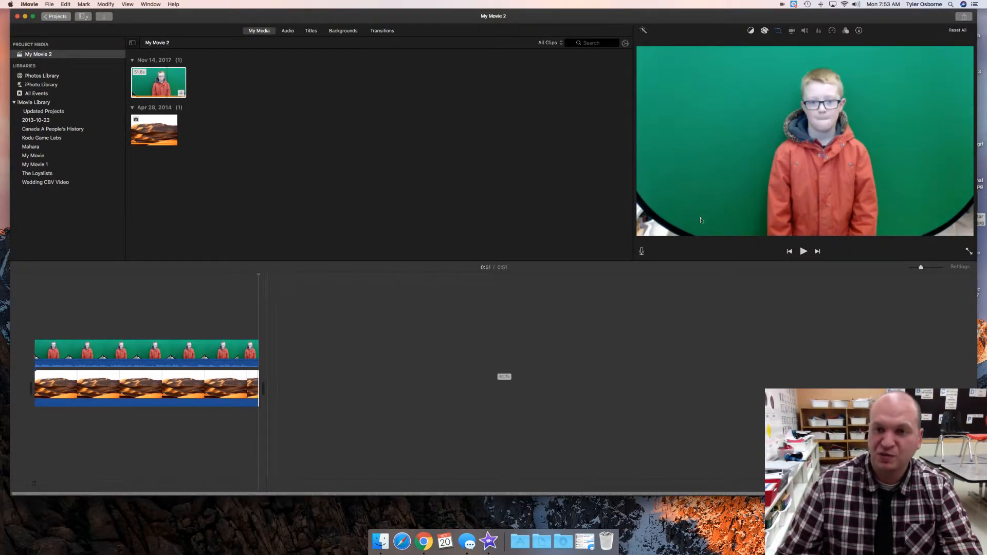
pyautogui.click(778, 32)
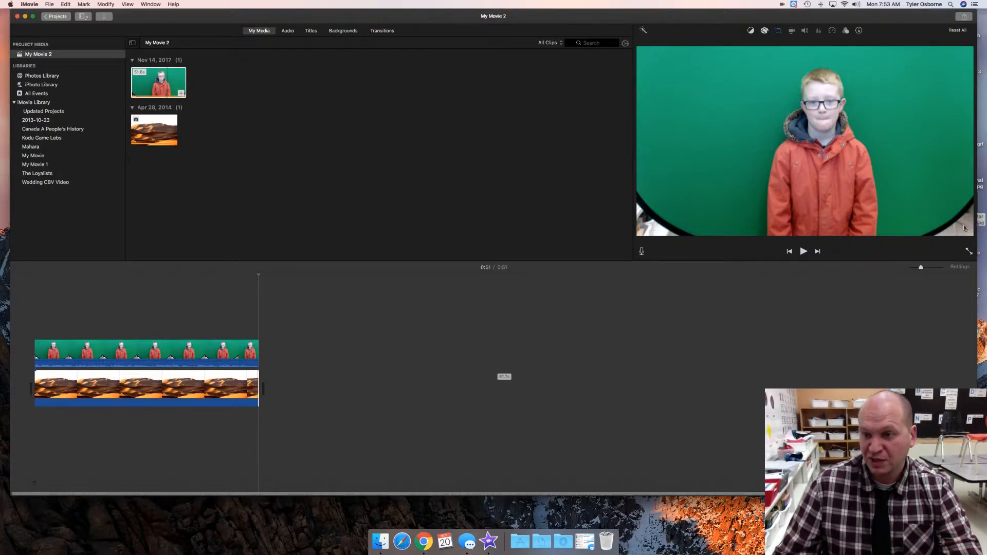
pyautogui.click(779, 31)
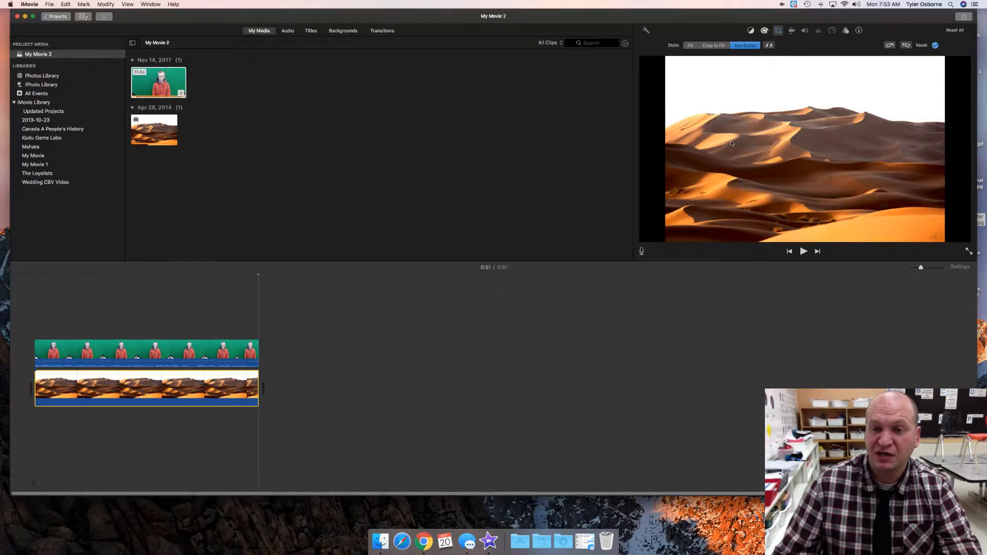
pyautogui.click(199, 353)
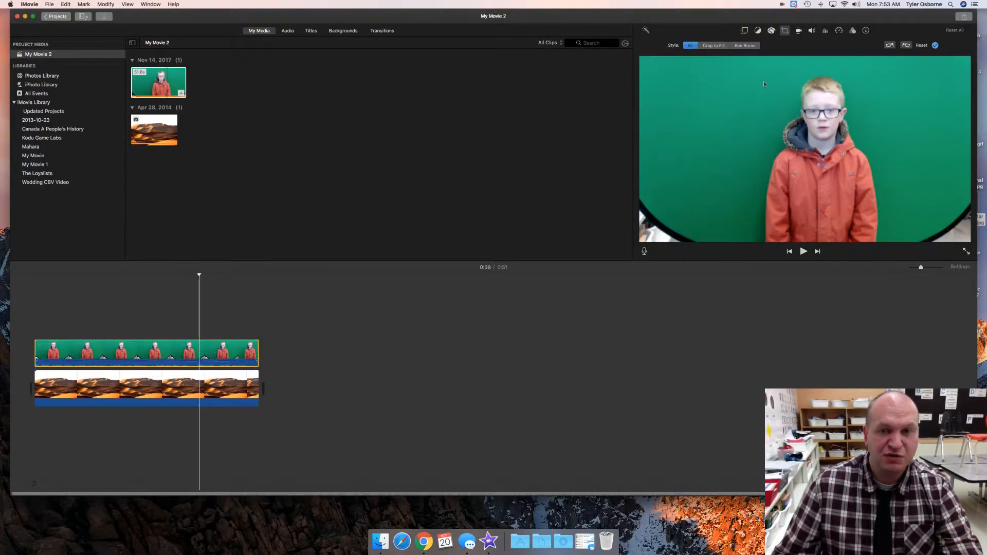
pyautogui.click(786, 31)
pyautogui.click(785, 30)
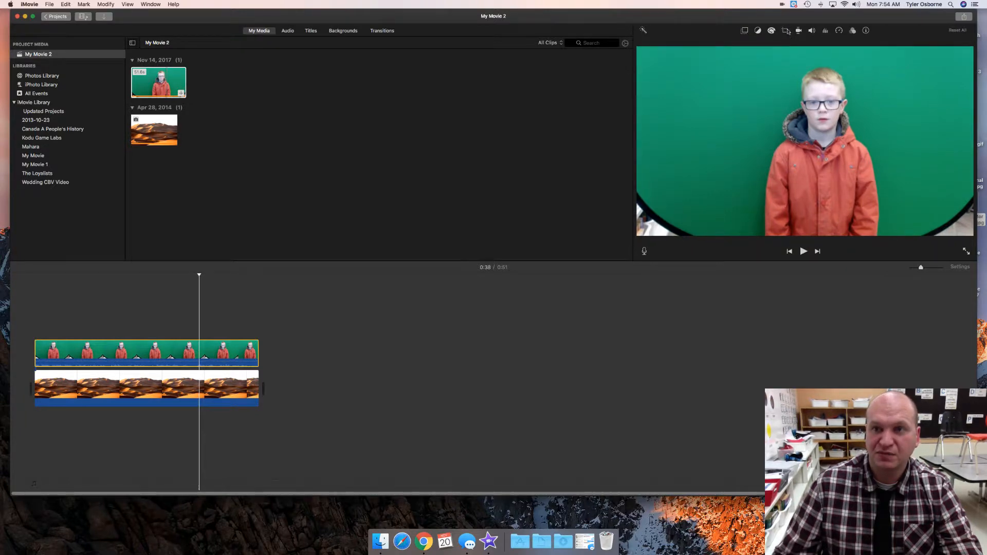
pyautogui.click(715, 46)
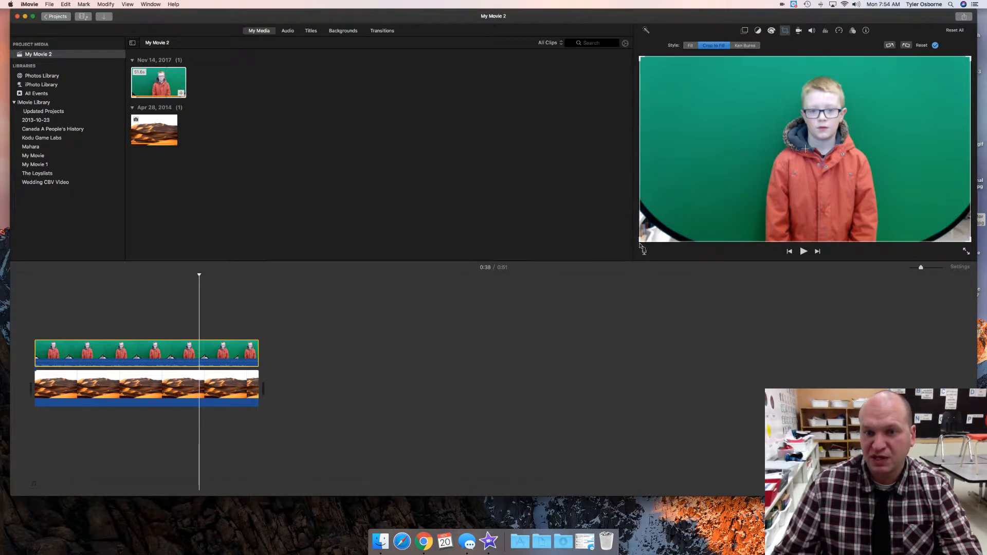
pyautogui.moveTo(656, 238); pyautogui.dragTo(673, 234)
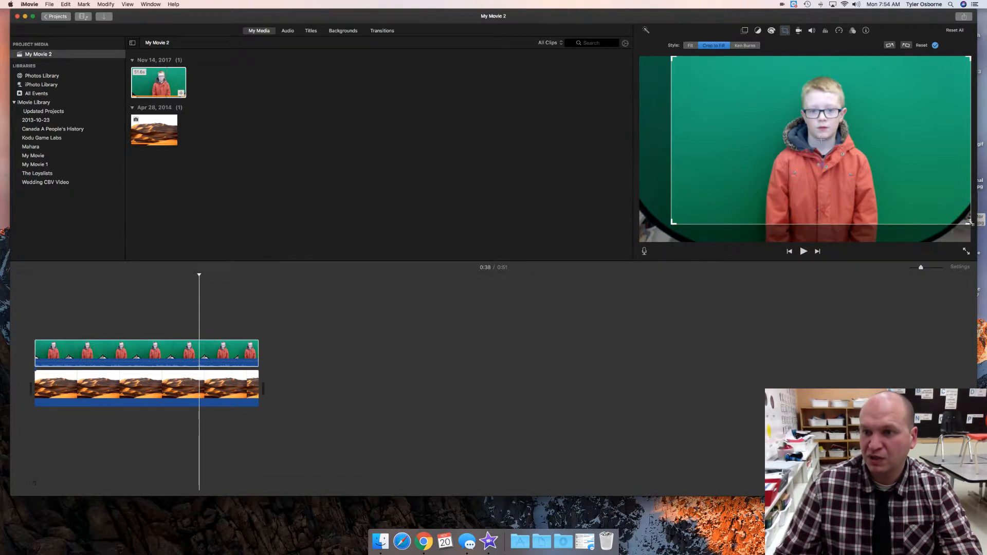
pyautogui.moveTo(970, 224); pyautogui.dragTo(958, 218)
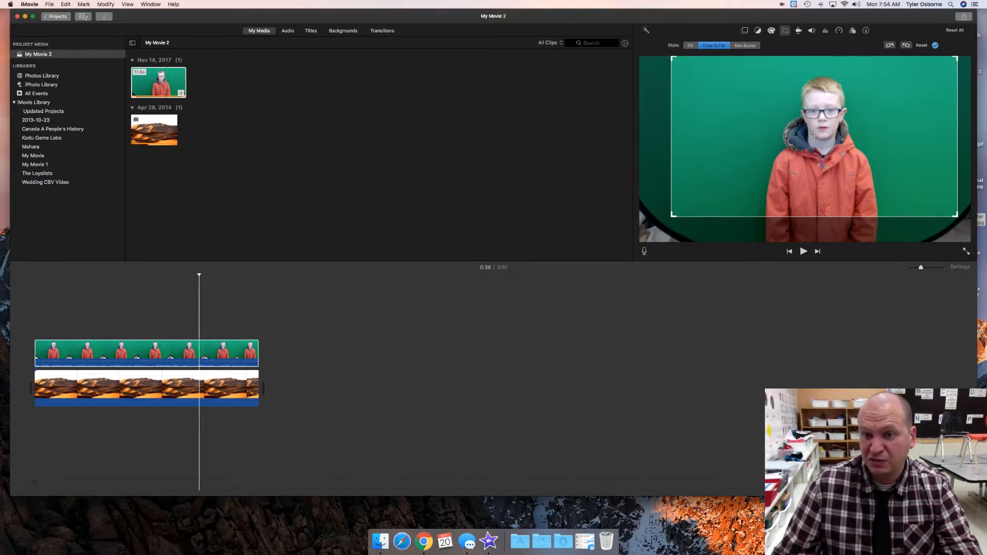
# Set the cropped clip's video overlay mode to Green/Blue Screen.
pyautogui.click(745, 30)
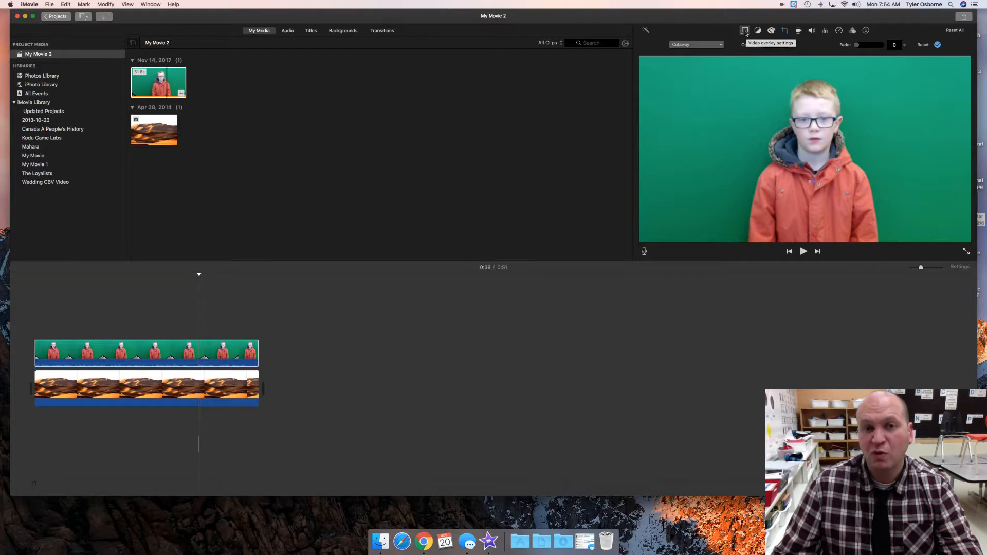
pyautogui.click(720, 46)
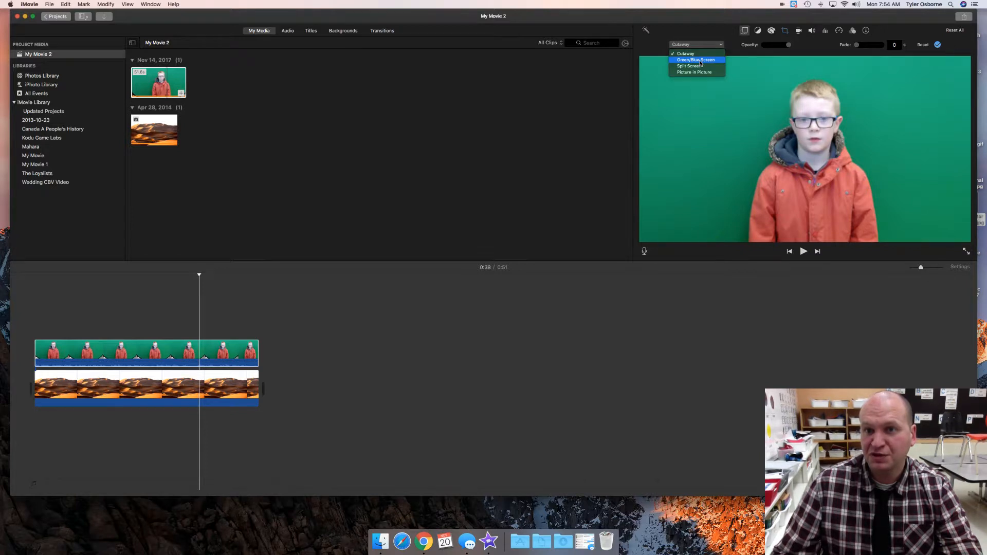
pyautogui.click(700, 61)
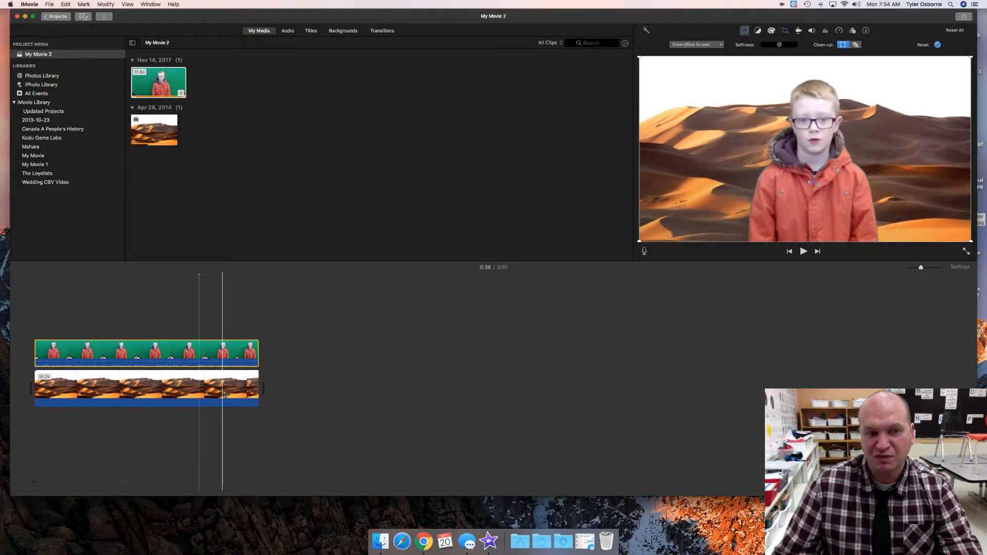
# Change the desert photo's crop style from Ken Burns to Crop to Fill.
pyautogui.click(152, 389)
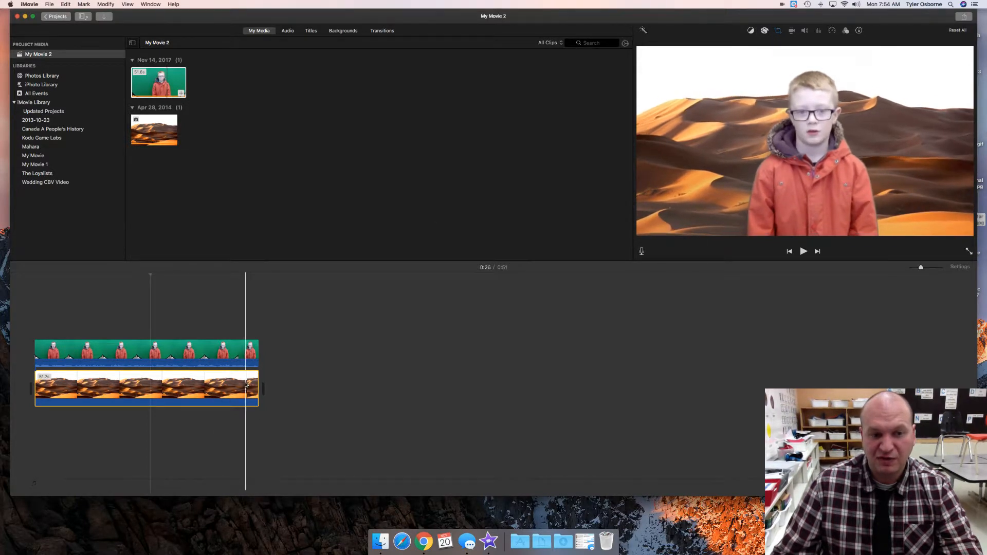
pyautogui.click(778, 31)
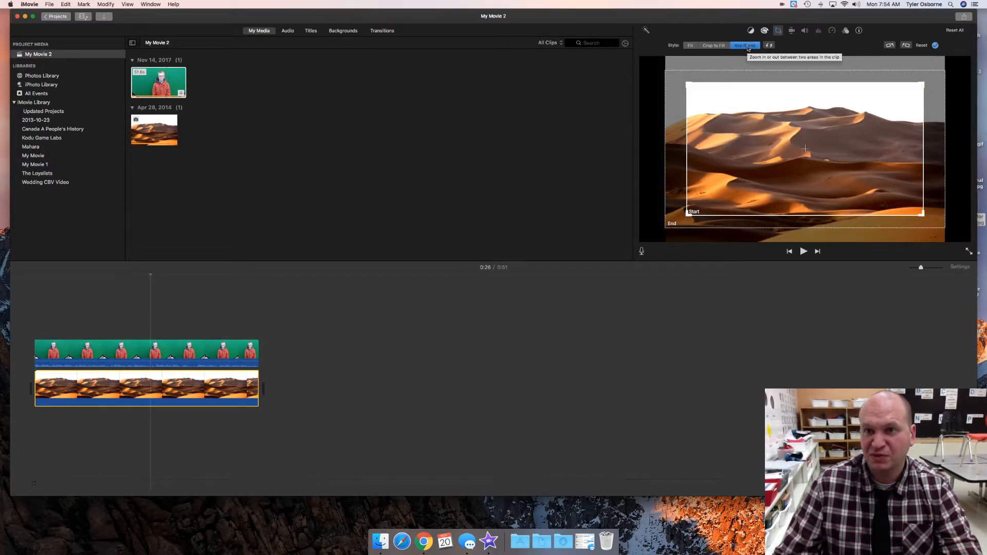
pyautogui.click(691, 45)
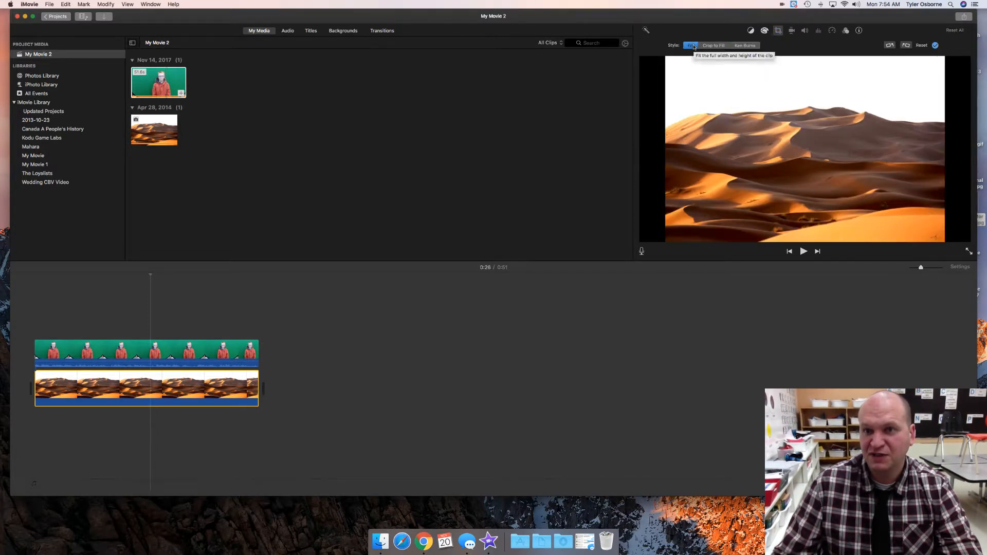
pyautogui.click(712, 45)
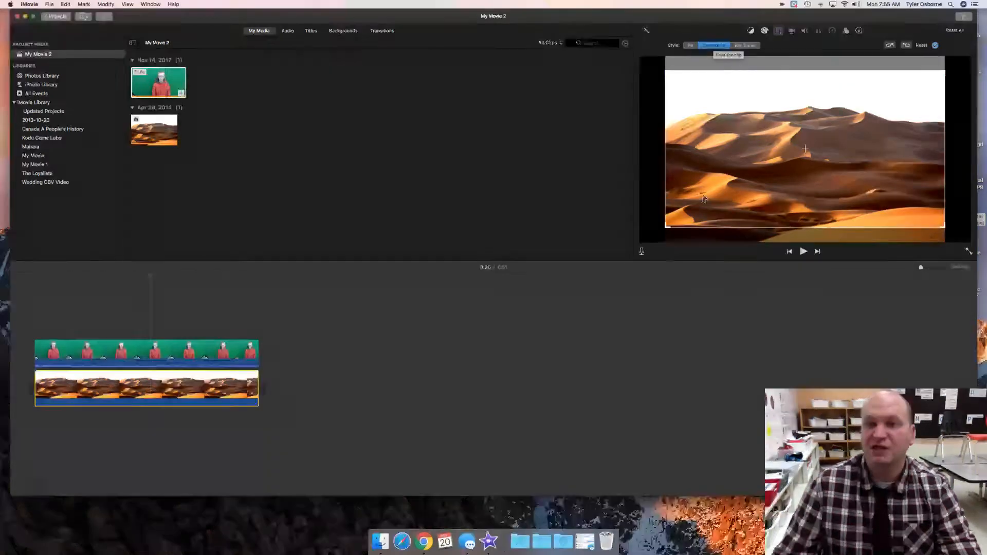
# Play part of the composited movie from near the beginning to check the boy against the desert background.
pyautogui.click(236, 355)
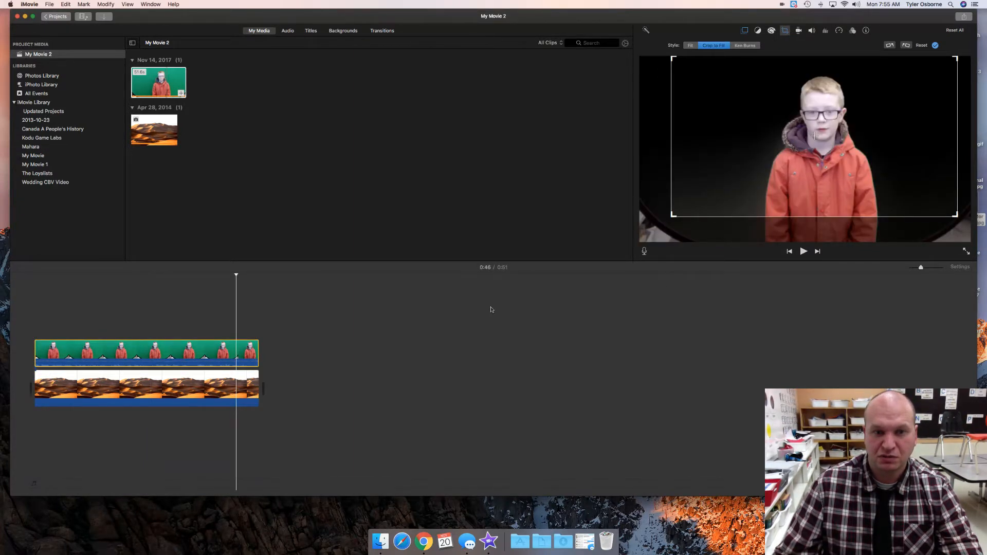
pyautogui.click(686, 321)
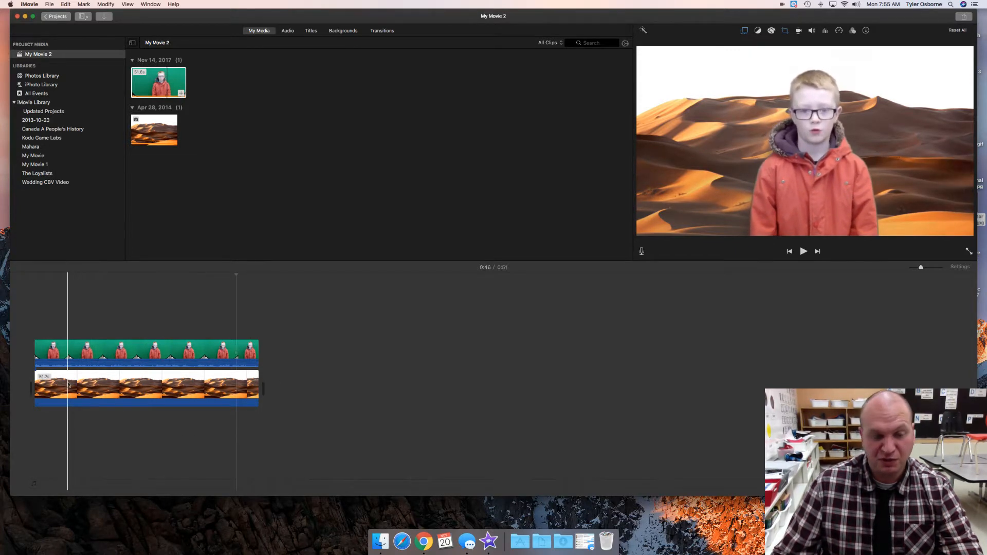
pyautogui.press('space')
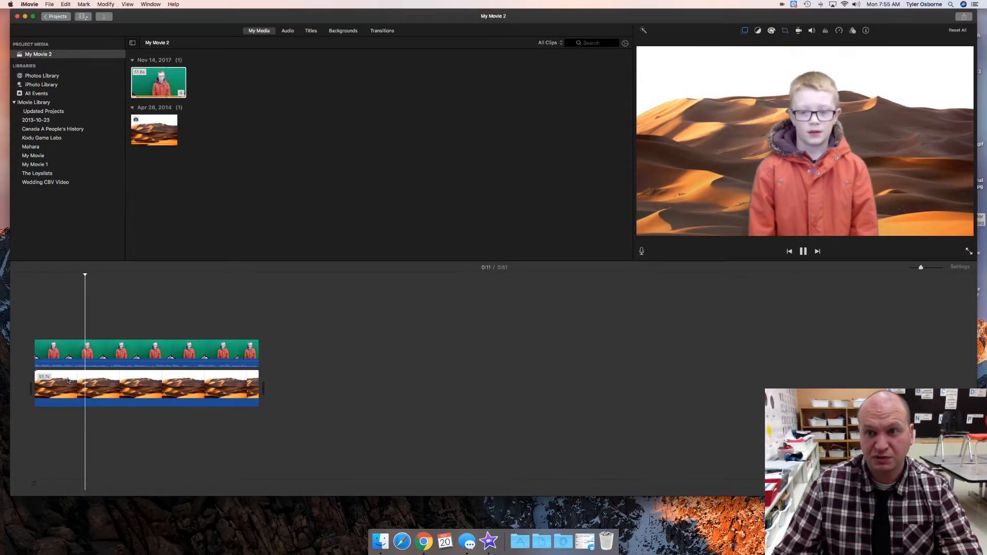
pyautogui.press('space')
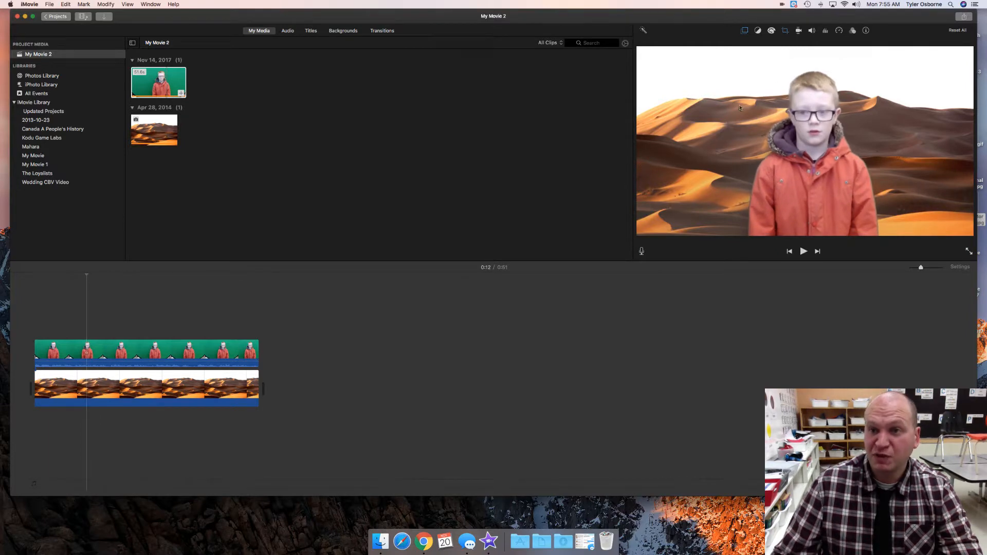
# Export the movie as a video file titled with the student's first name and "Report", saved in the Movies folder.
pyautogui.click(964, 18)
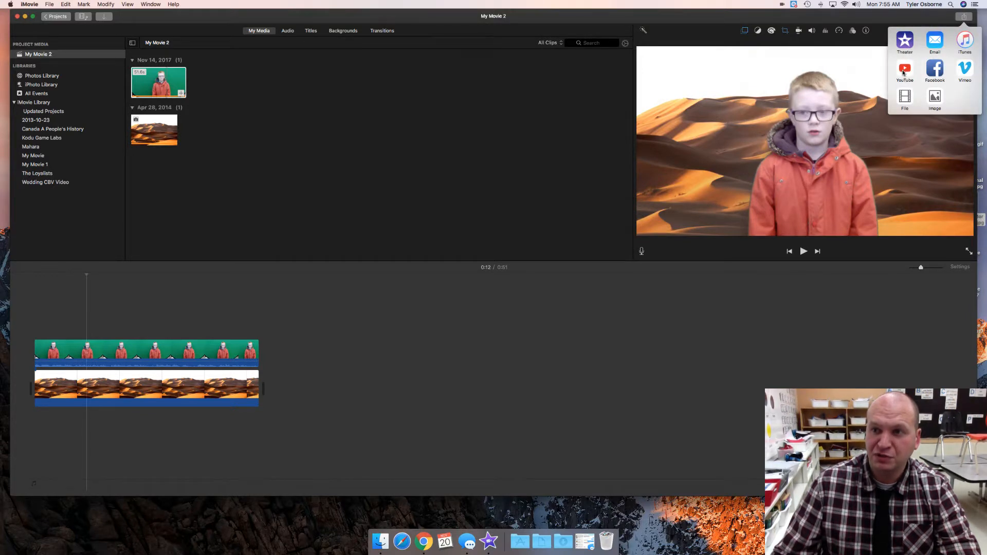
pyautogui.click(905, 99)
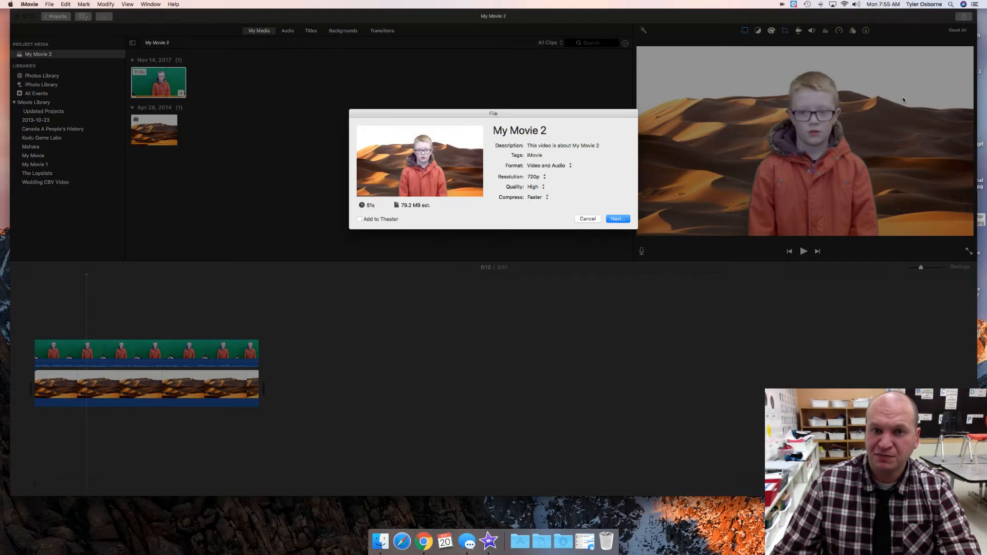
pyautogui.click(510, 130)
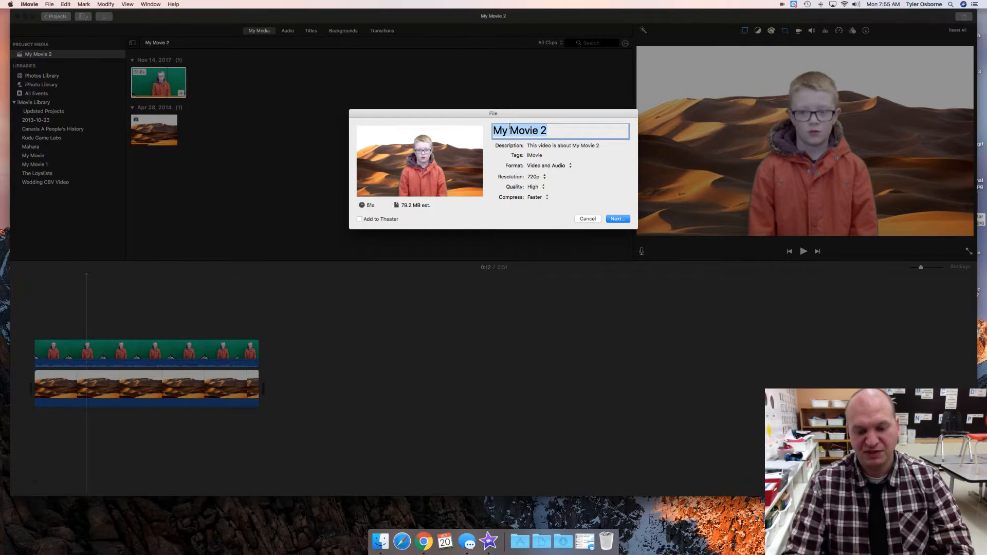
pyautogui.write("Gabe's")
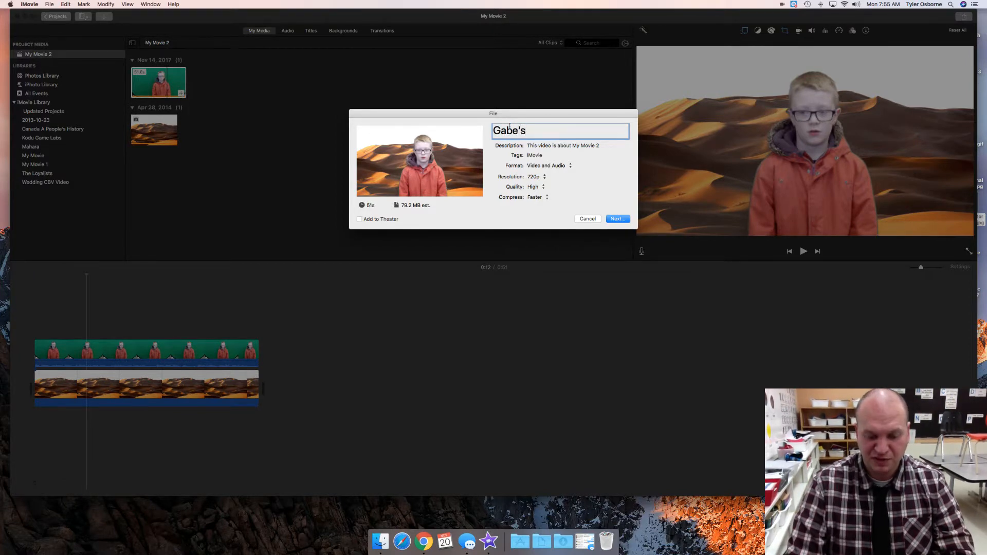
pyautogui.write(' Report')
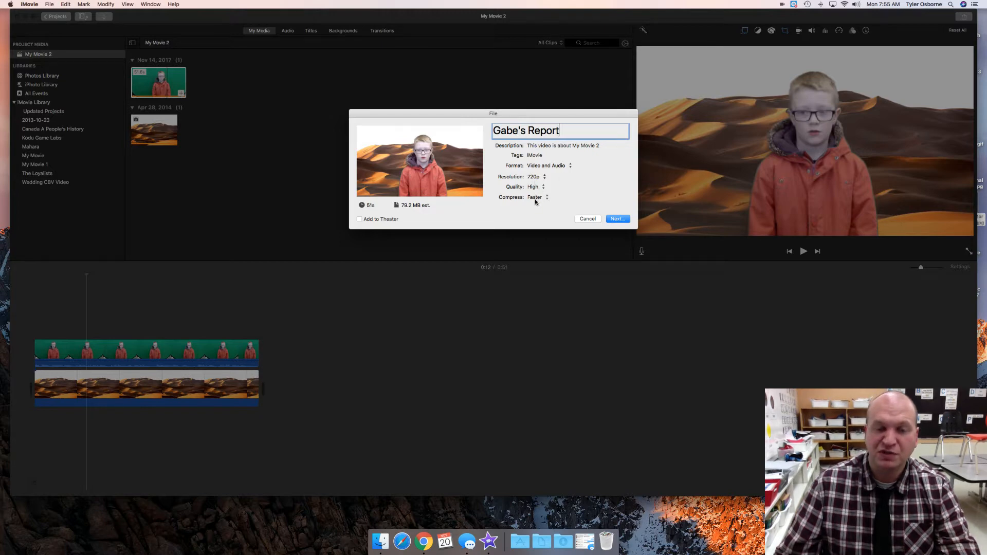
pyautogui.click(617, 219)
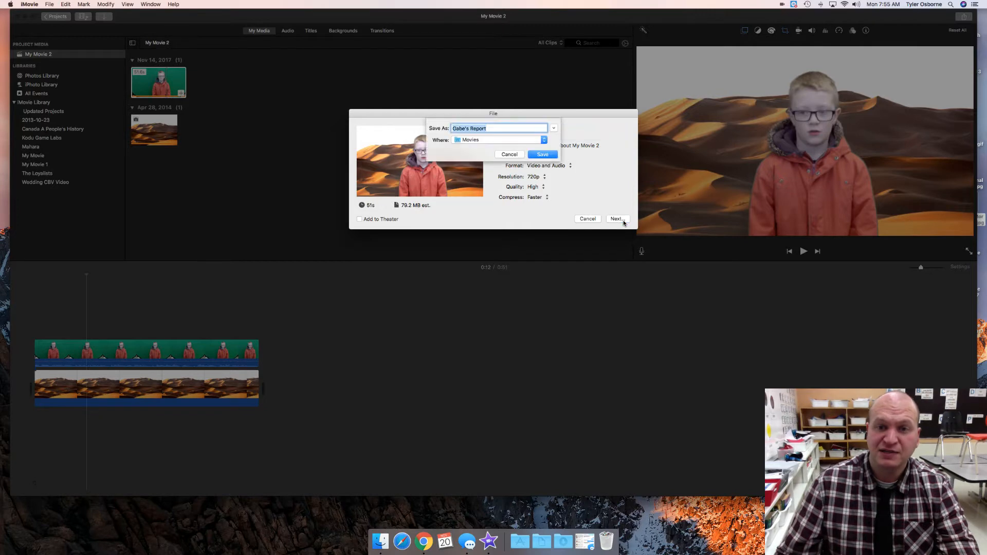
pyautogui.click(543, 155)
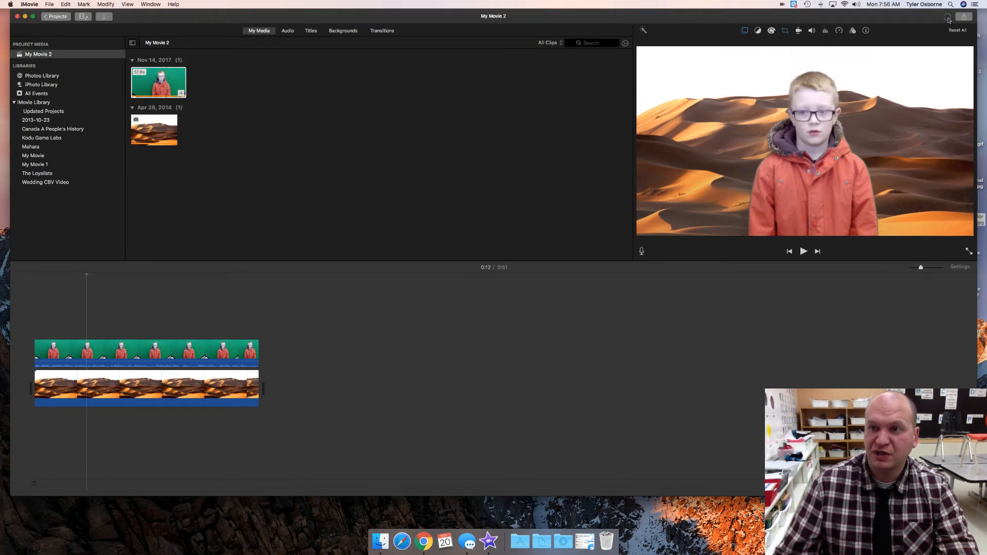
pyautogui.click(948, 18)
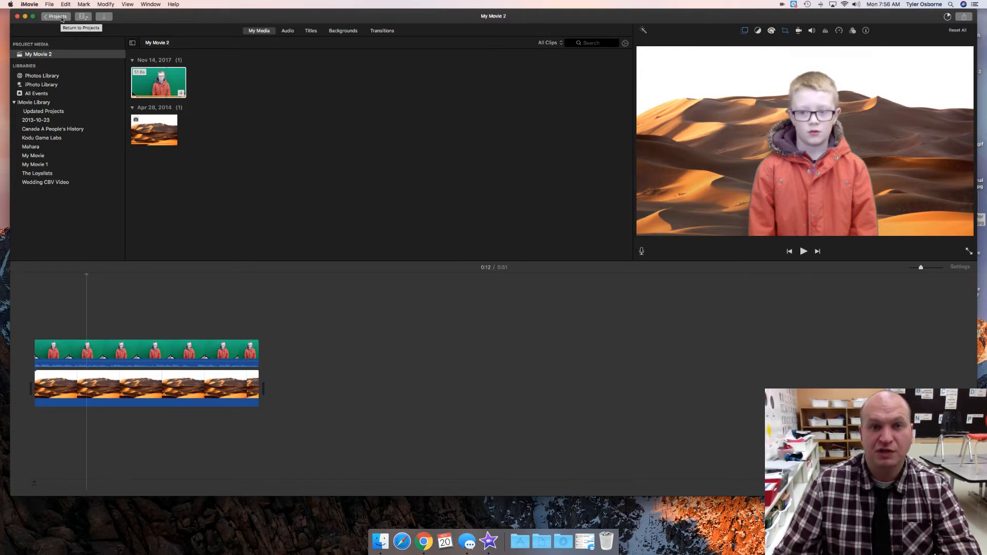
# Select the green-screen overlay clip in the timeline.
pyautogui.click(170, 78)
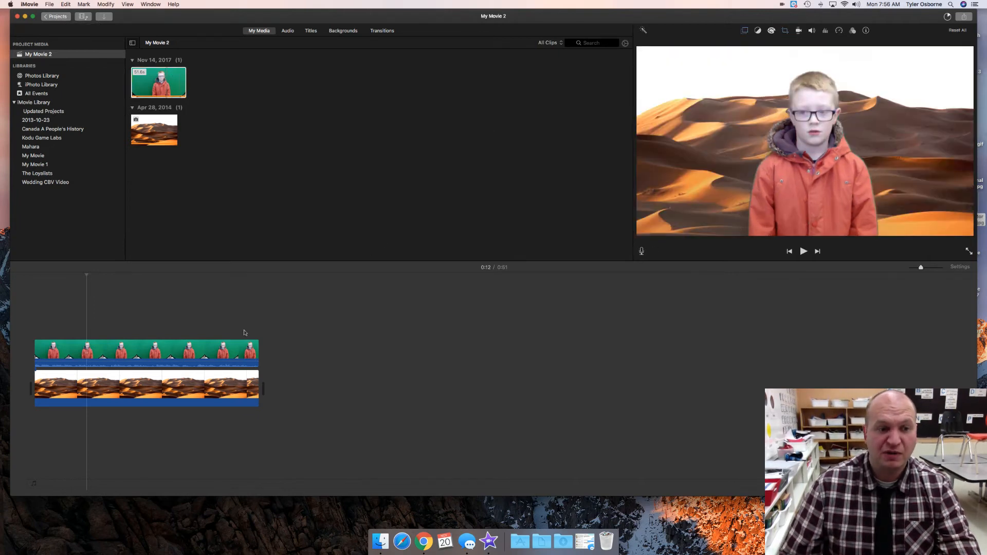
pyautogui.click(223, 354)
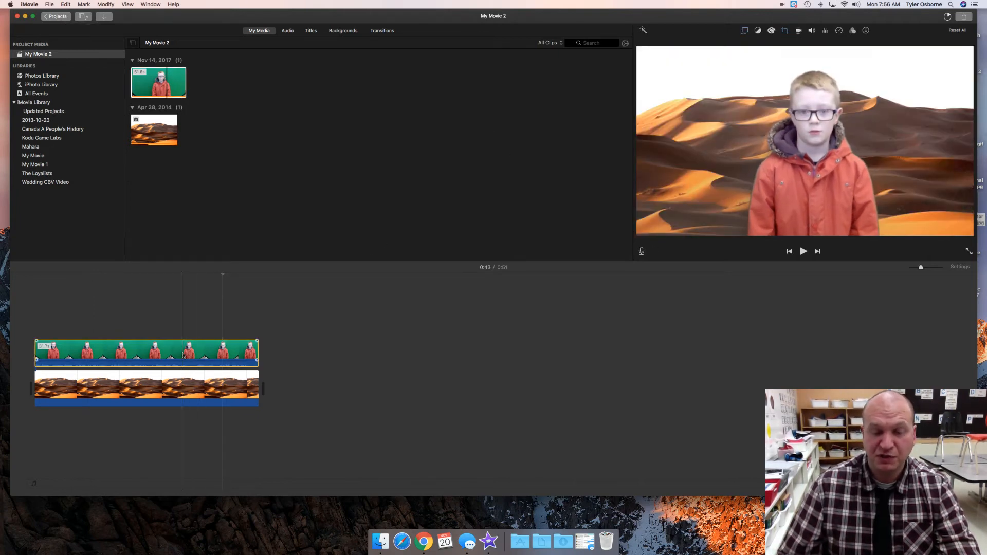